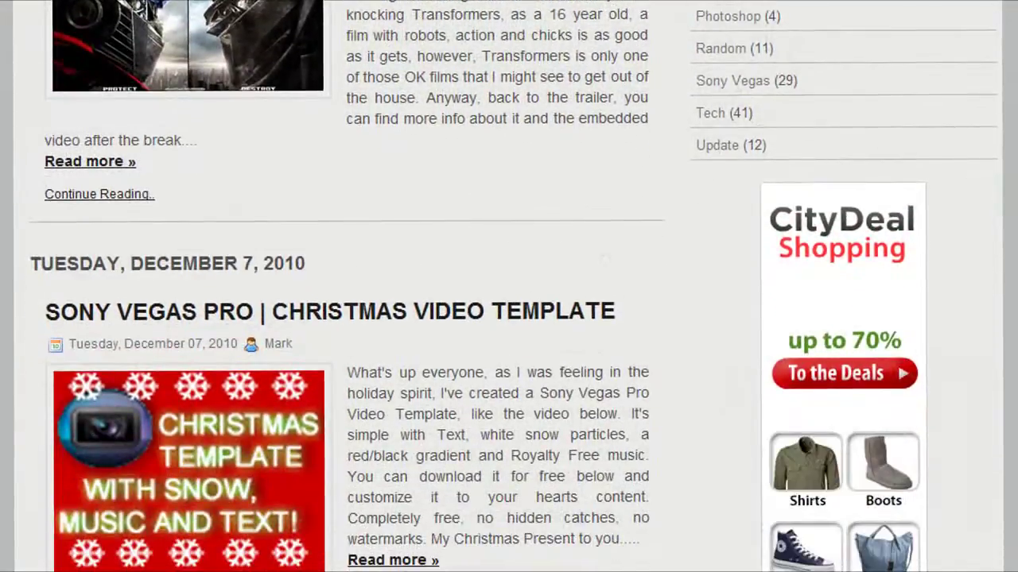
- Open the Transformers 3 Dark of the Moon teaser trailer post and scroll down to its article text
click(123, 163)
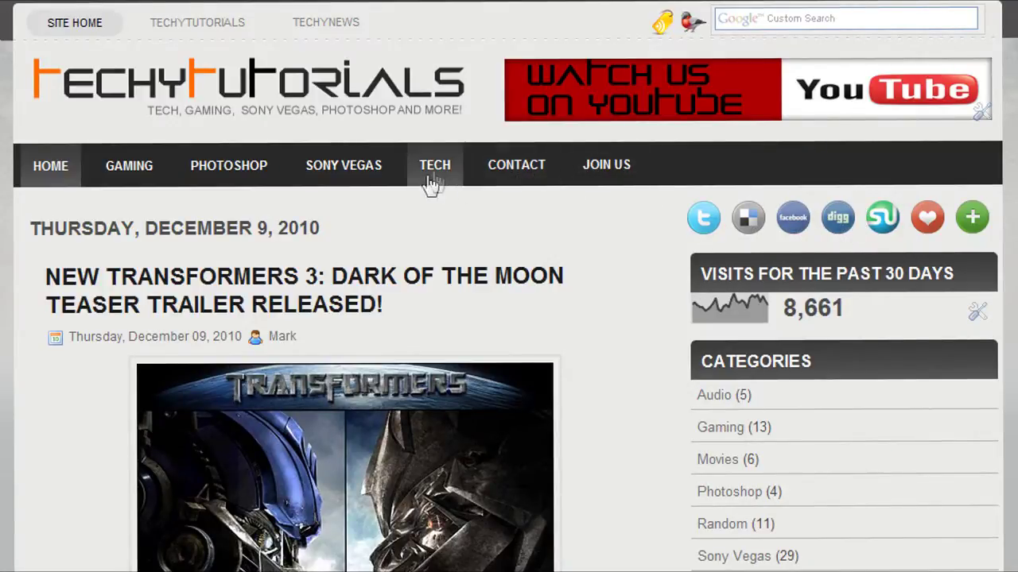
scroll(509, 286, down, 2)
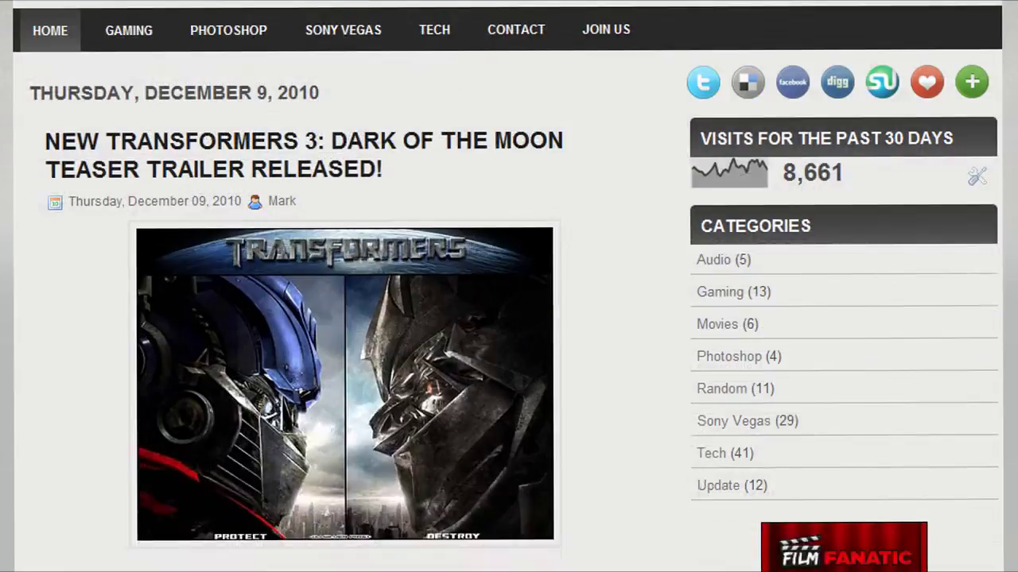
scroll(509, 287, down, 5)
scroll(509, 286, down, 2)
scroll(509, 287, down, 2)
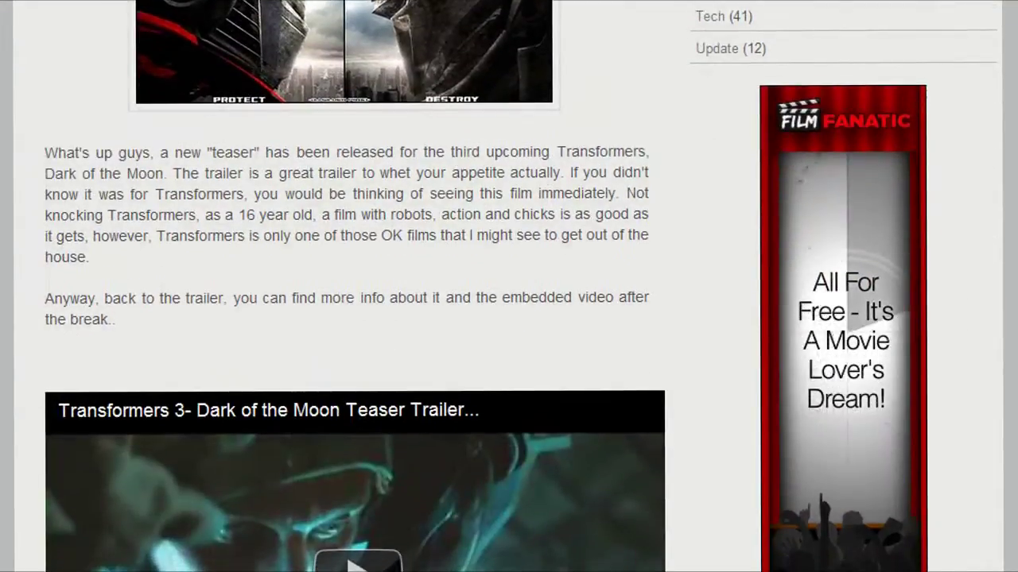
scroll(509, 287, down, 1)
scroll(509, 286, down, 2)
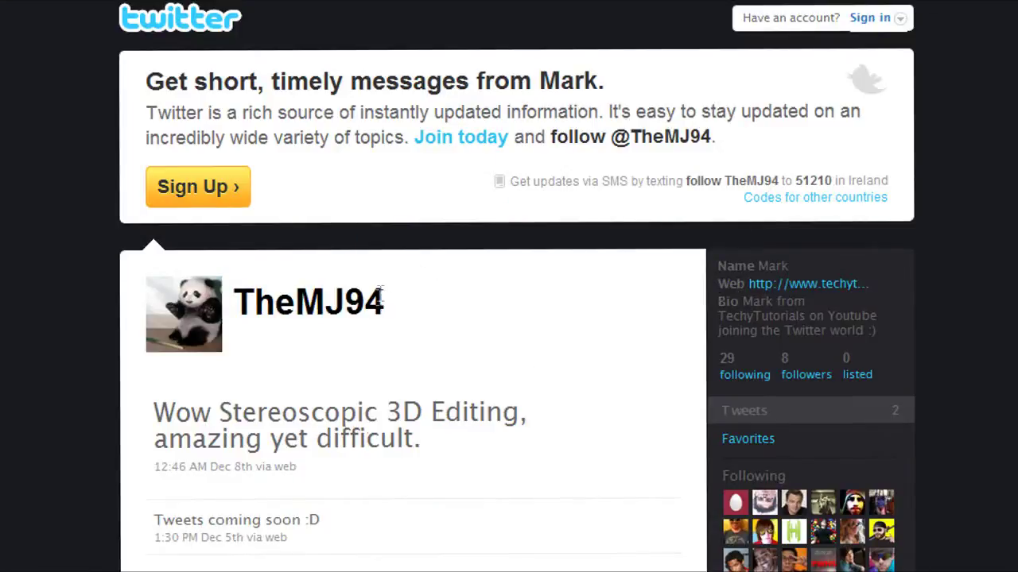
drag(392, 307, 243, 310)
click(336, 392)
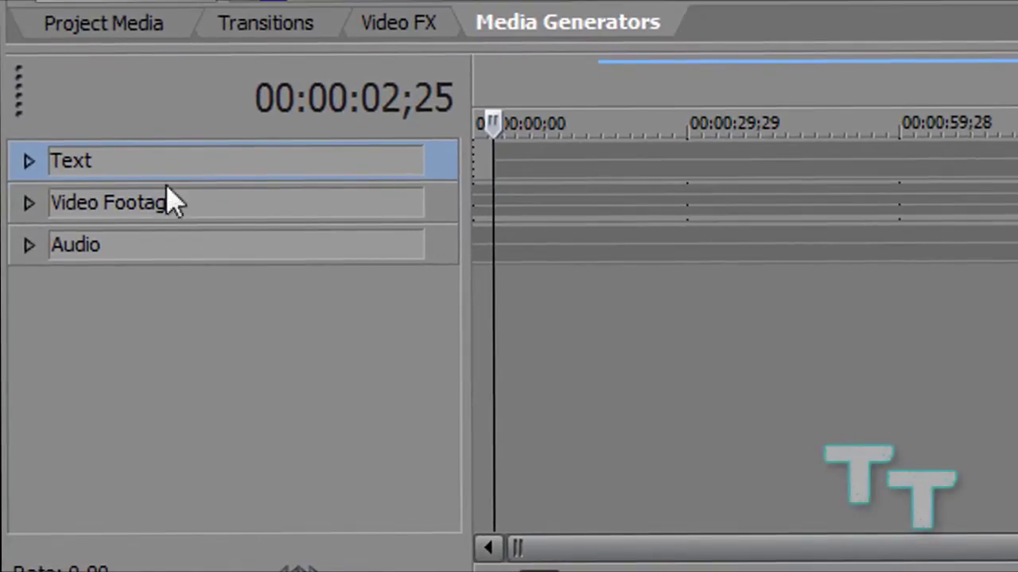
- Expand and collapse the Text, Video Footage and Audio track groups in turn
click(29, 162)
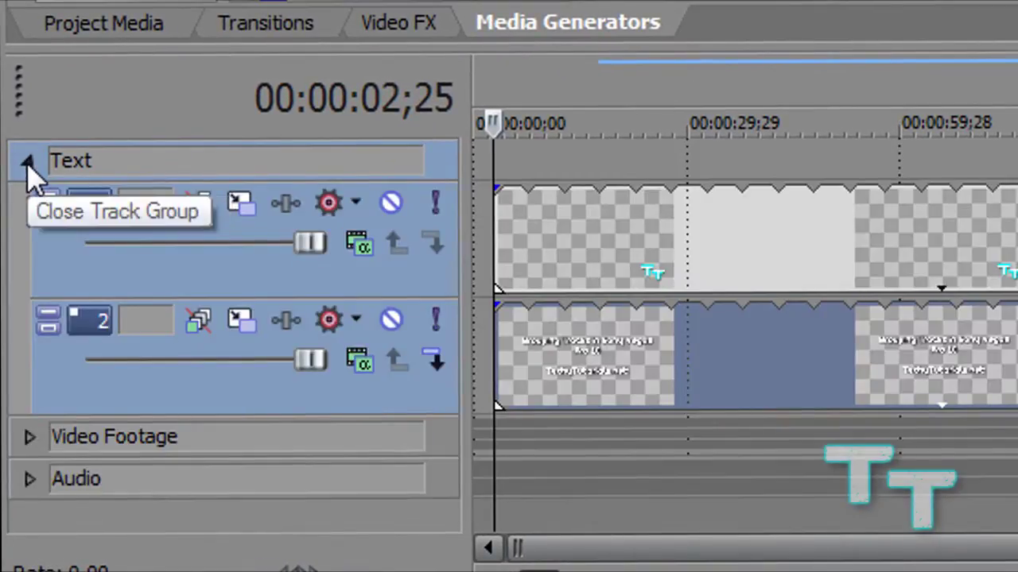
click(27, 162)
click(26, 202)
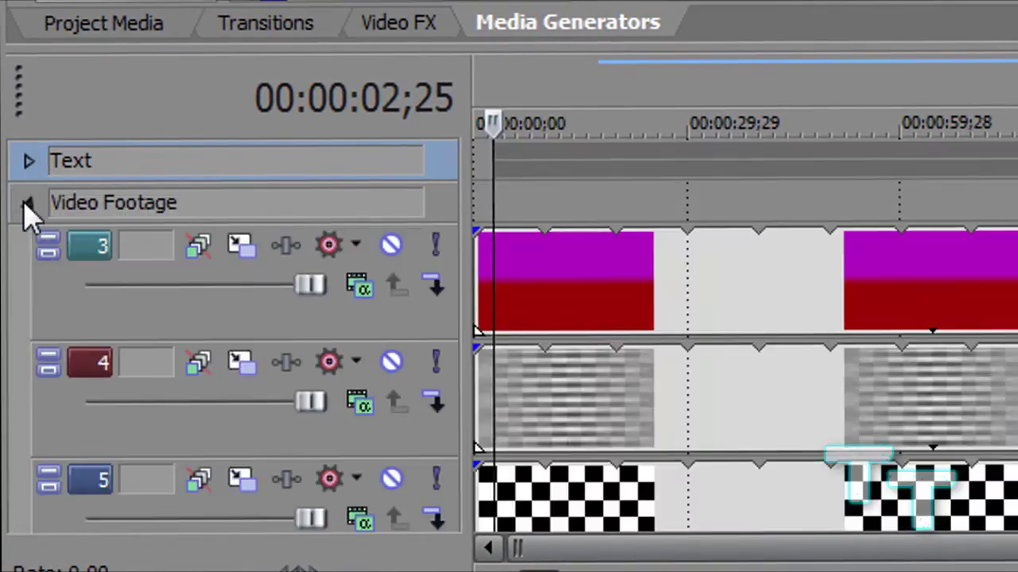
click(27, 203)
click(28, 244)
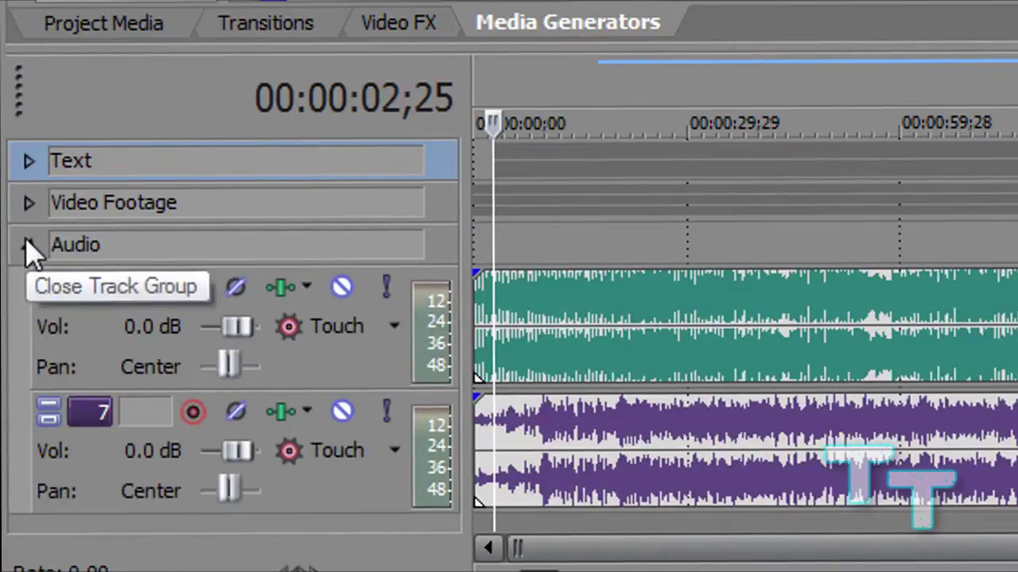
click(28, 245)
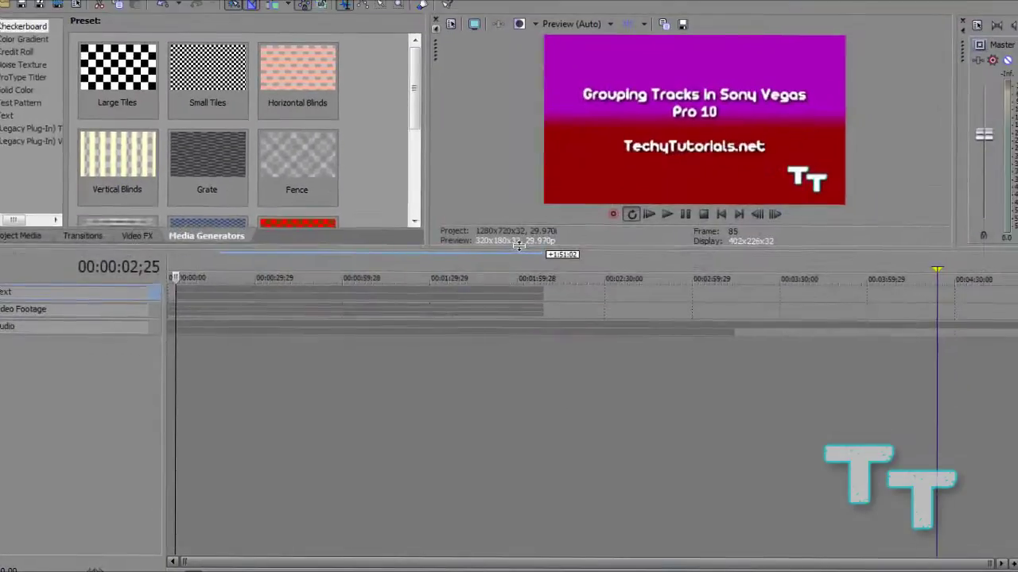
- Enlarge the timeline area, then expand the Text, Video Footage and Audio groups
drag(519, 245, 518, 182)
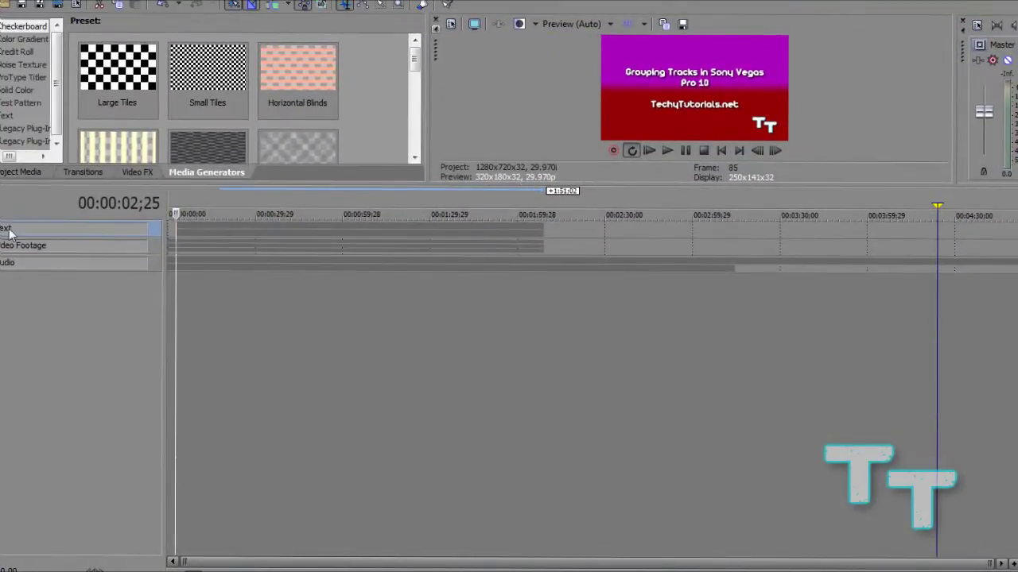
click(2, 228)
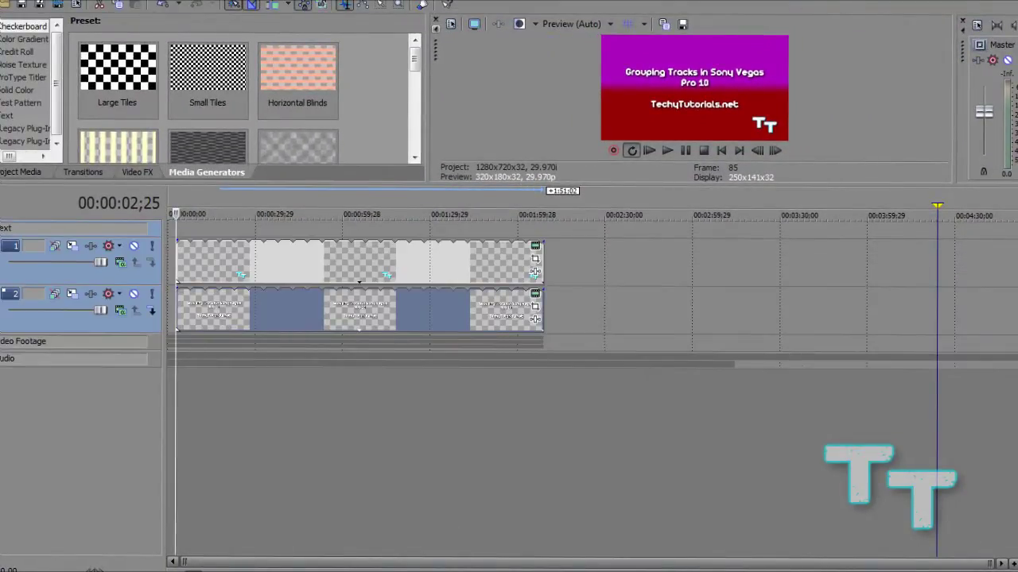
click(2, 341)
click(2, 503)
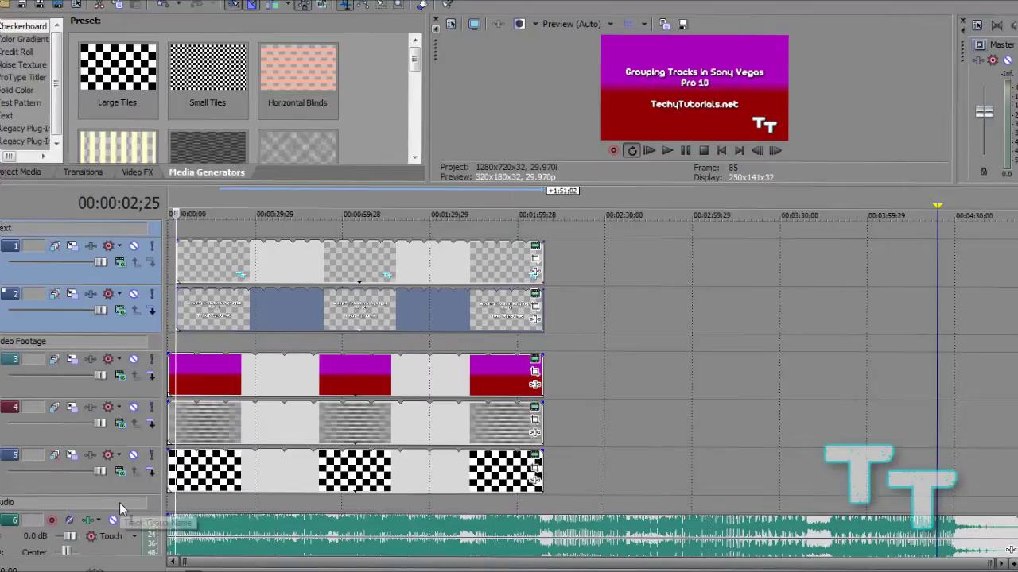
- Ungroup the Audio, Video Footage and Text track groups with Ungroup Selected Tracks
right_click(156, 513)
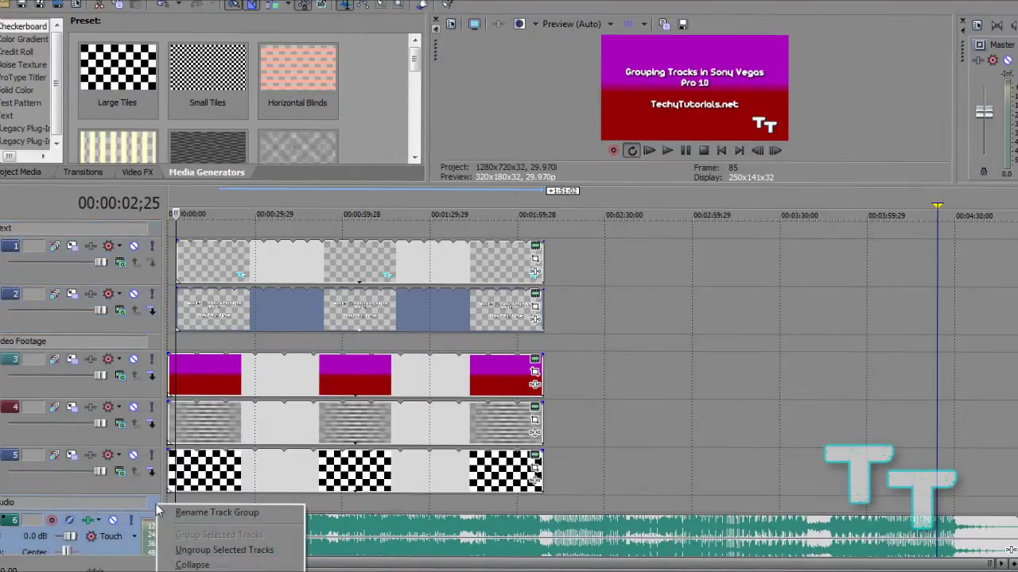
click(190, 547)
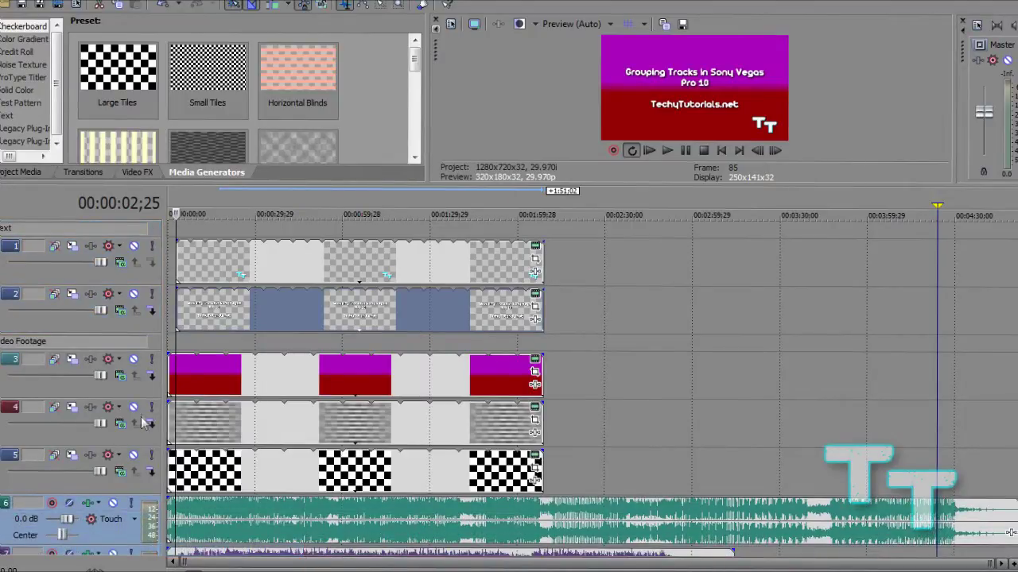
right_click(153, 349)
click(183, 388)
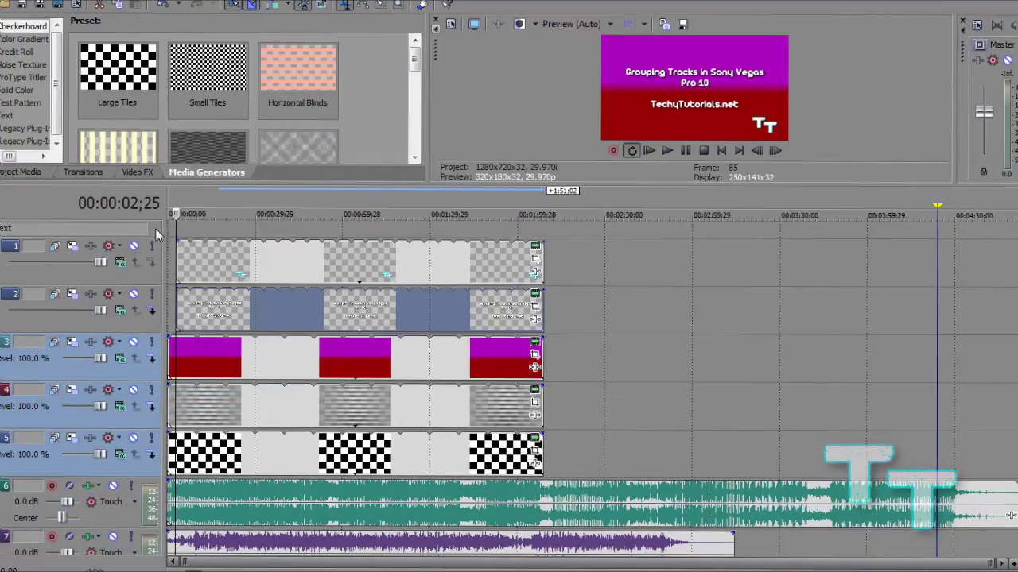
right_click(156, 235)
click(215, 264)
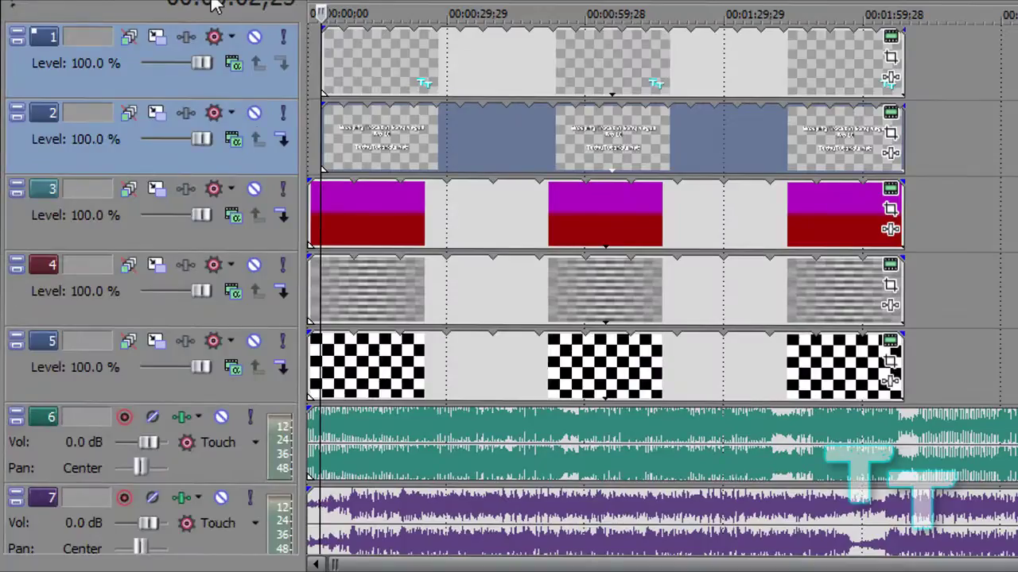
- Select track 1 and view track 2's Compositing Mode menu without changing it
click(228, 75)
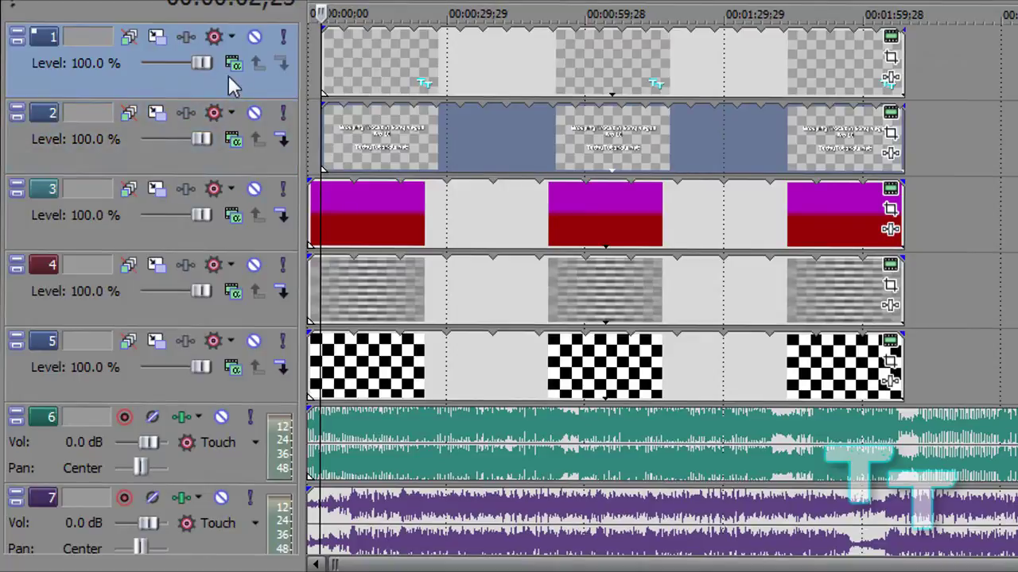
click(225, 143)
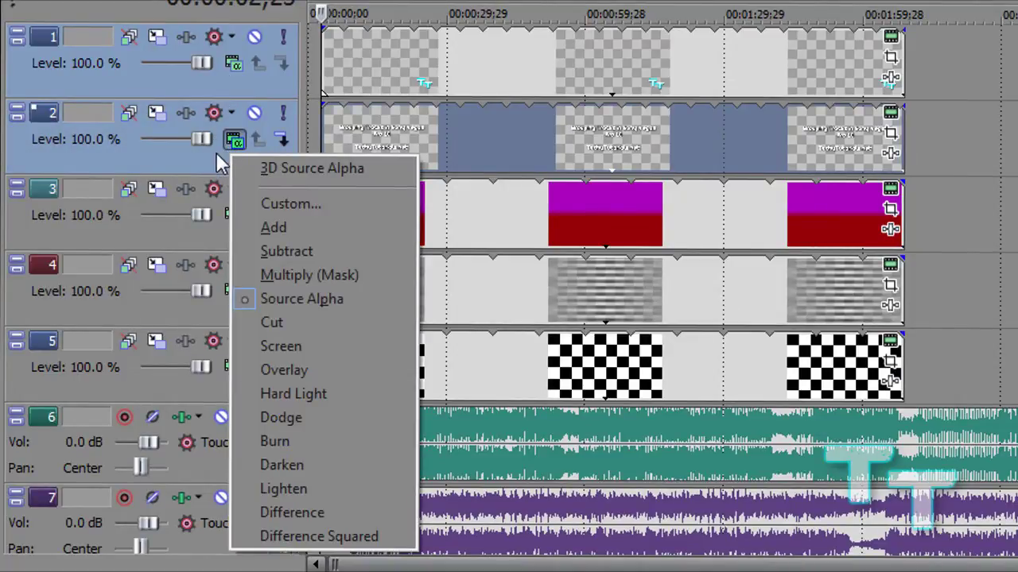
click(216, 152)
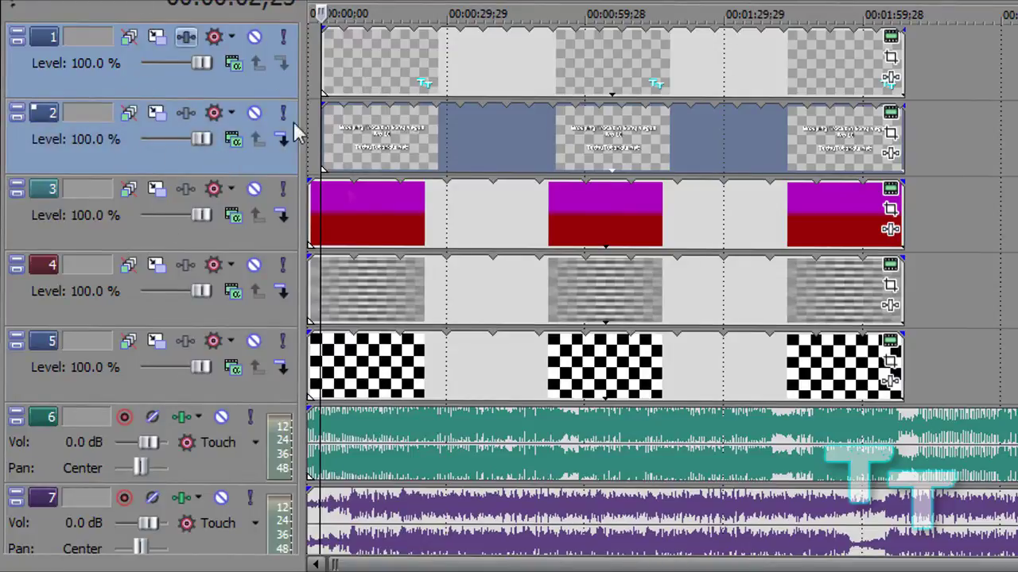
right_click(259, 165)
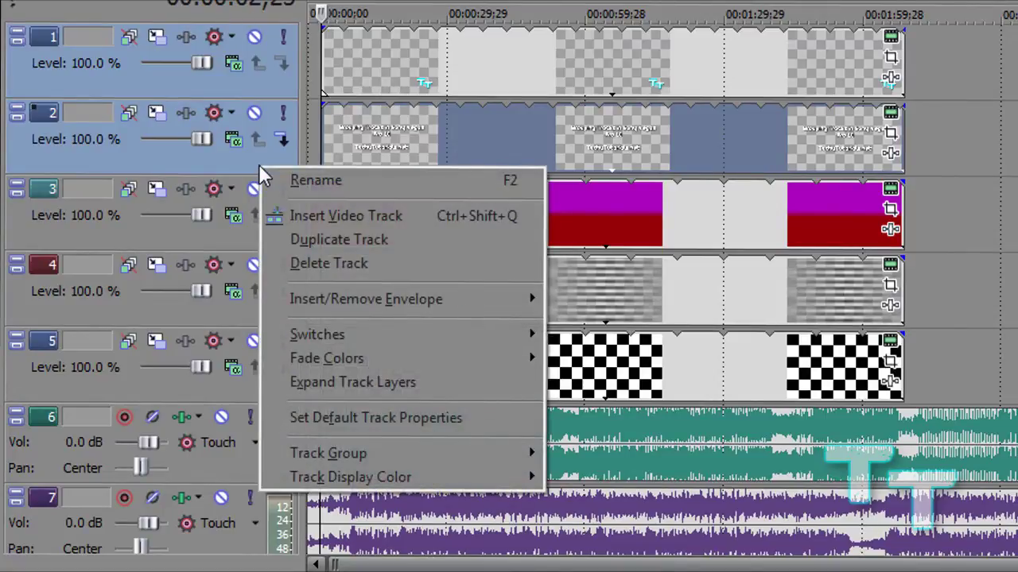
mouse_move(328, 454)
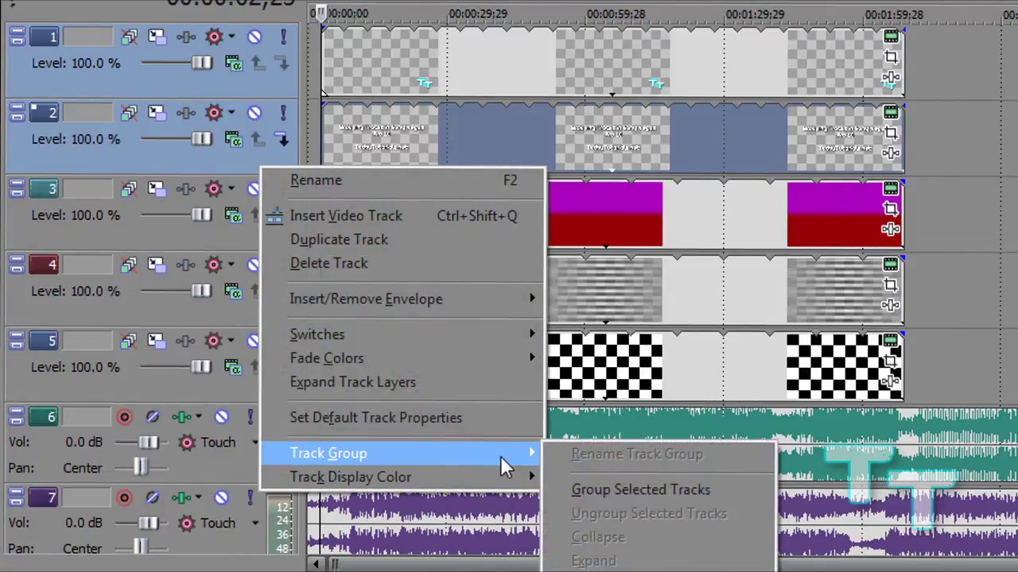
- Group tracks 1 and 2 into a track group named Text and collapse it
click(584, 490)
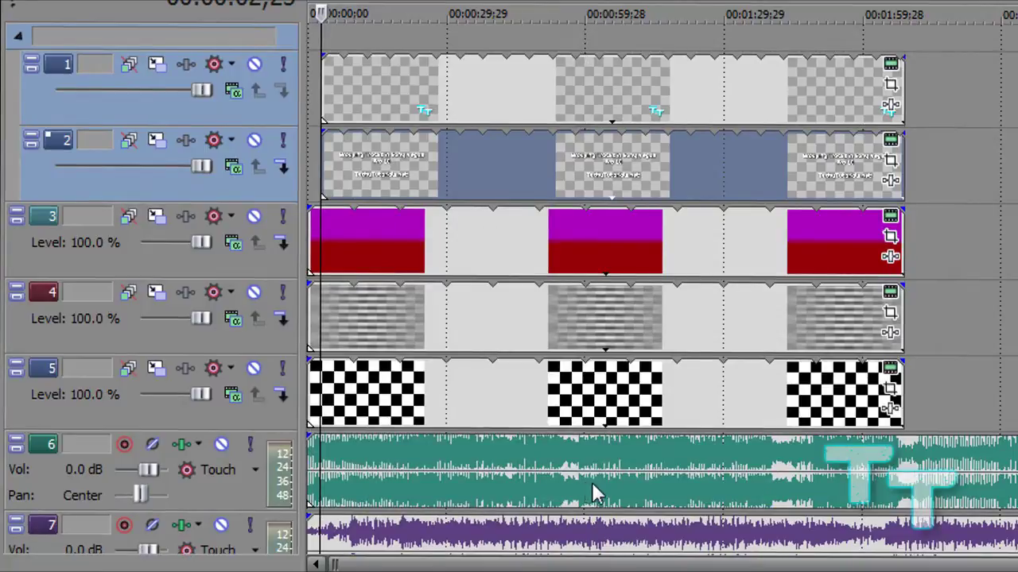
click(17, 36)
click(17, 36)
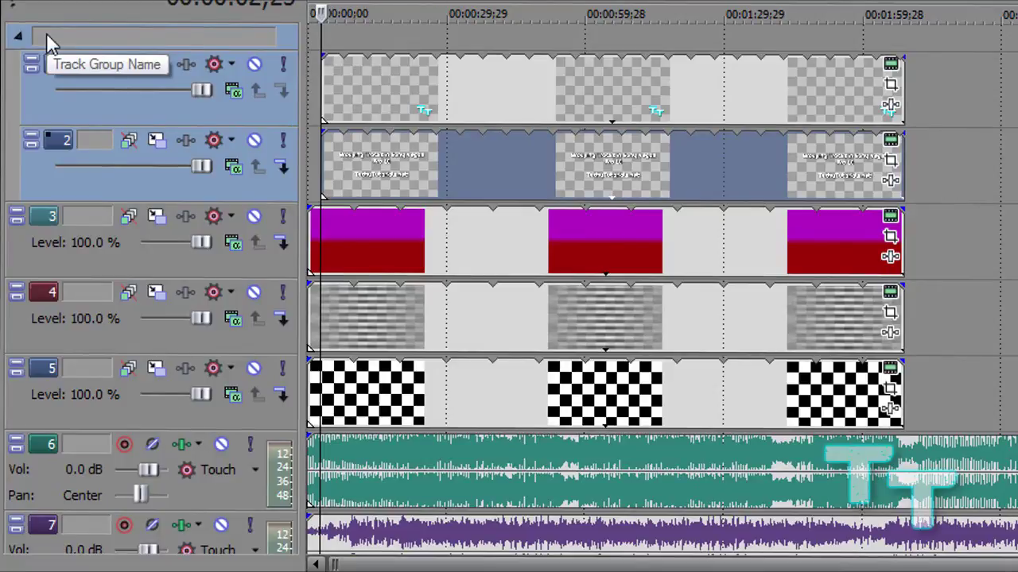
double_click(47, 38)
text(Text)
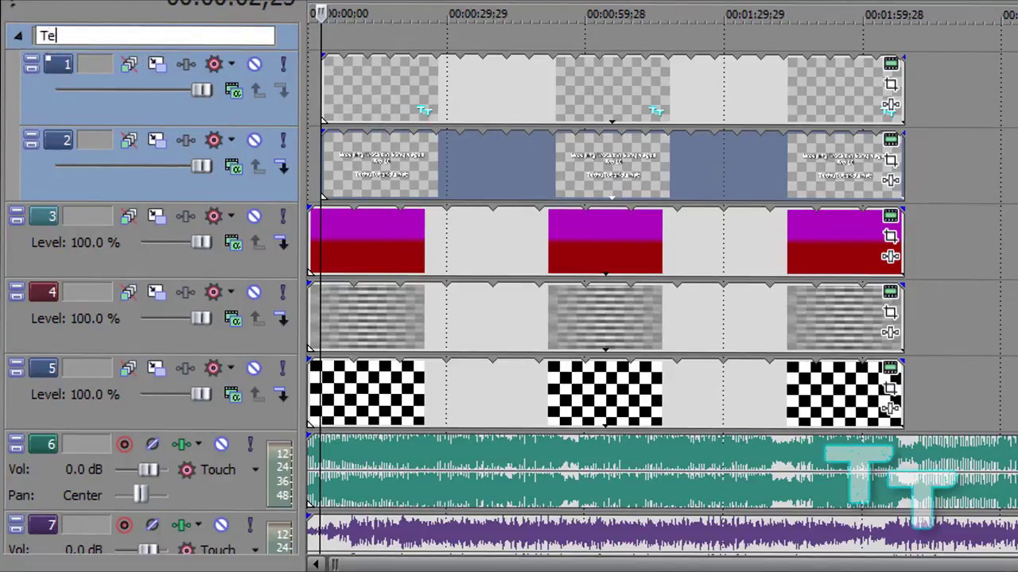
click(19, 35)
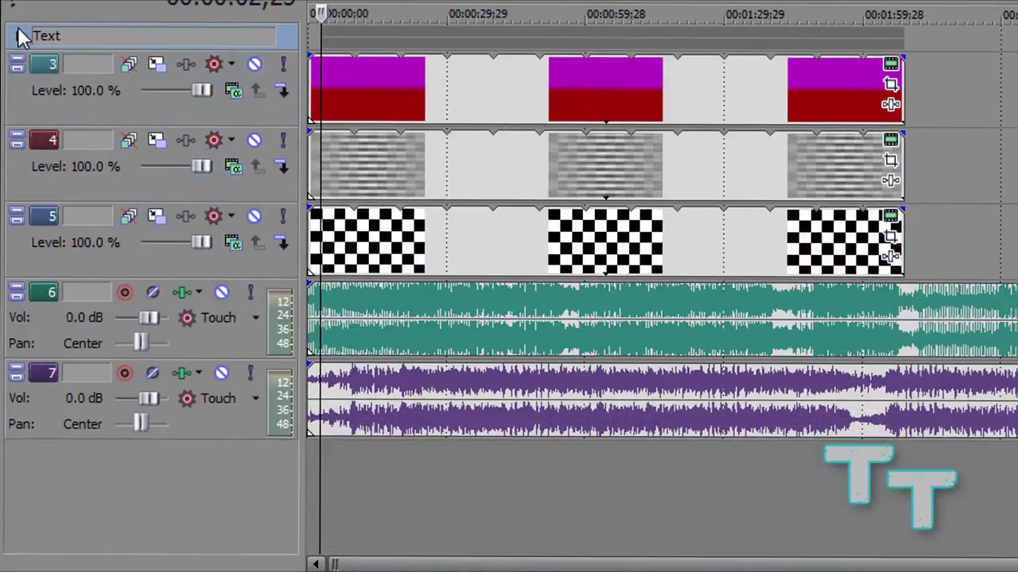
click(130, 108)
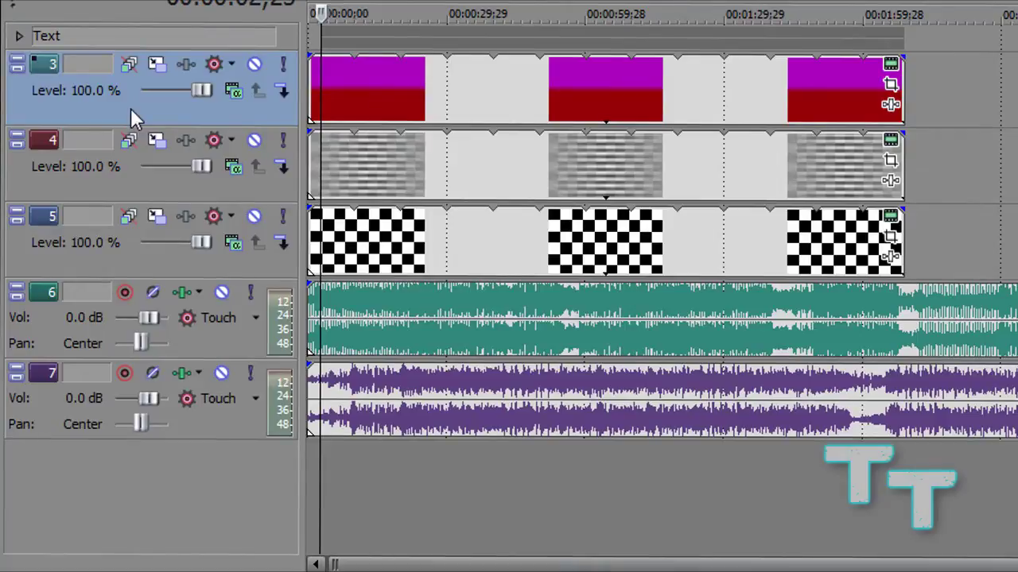
- Group tracks 3–5 into a track group named Video and collapse it
ctrl+click(138, 190)
ctrl+click(133, 256)
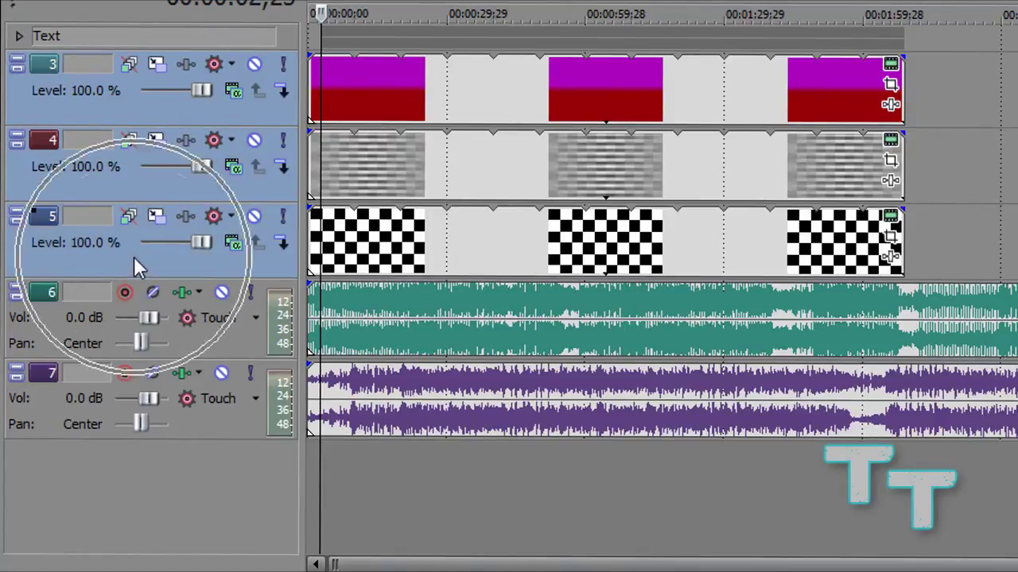
right_click(134, 258)
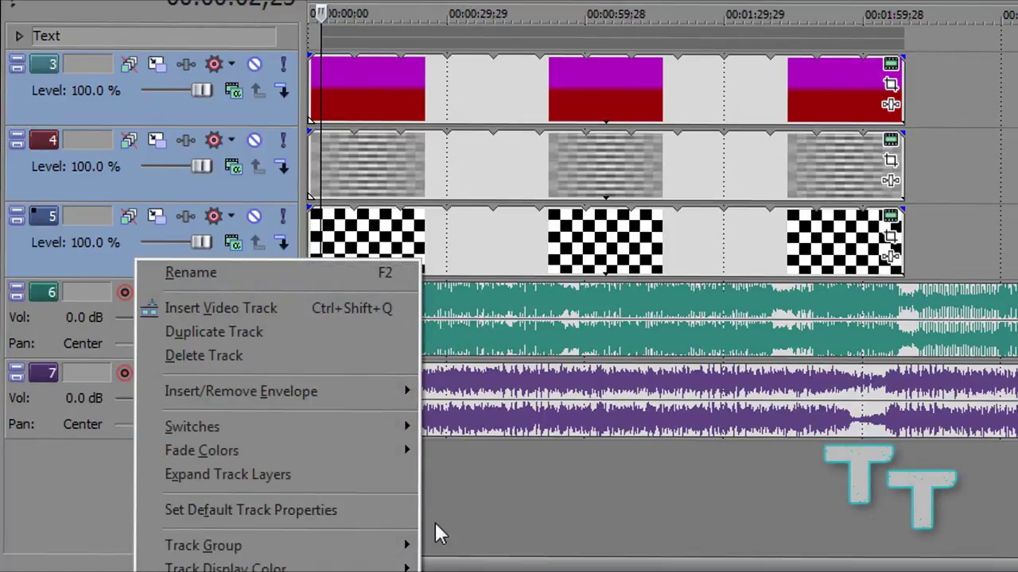
mouse_move(204, 545)
click(454, 563)
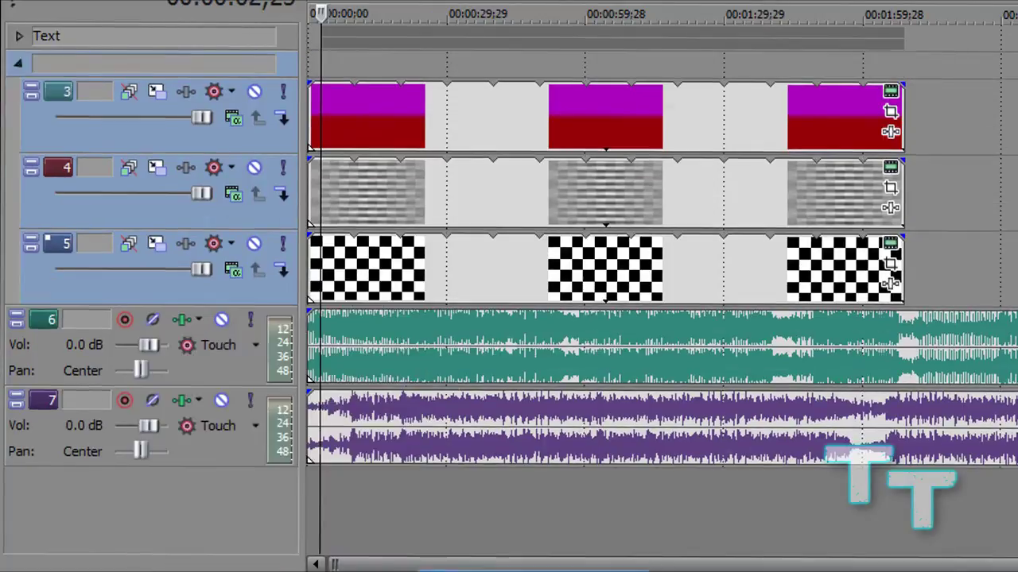
double_click(78, 58)
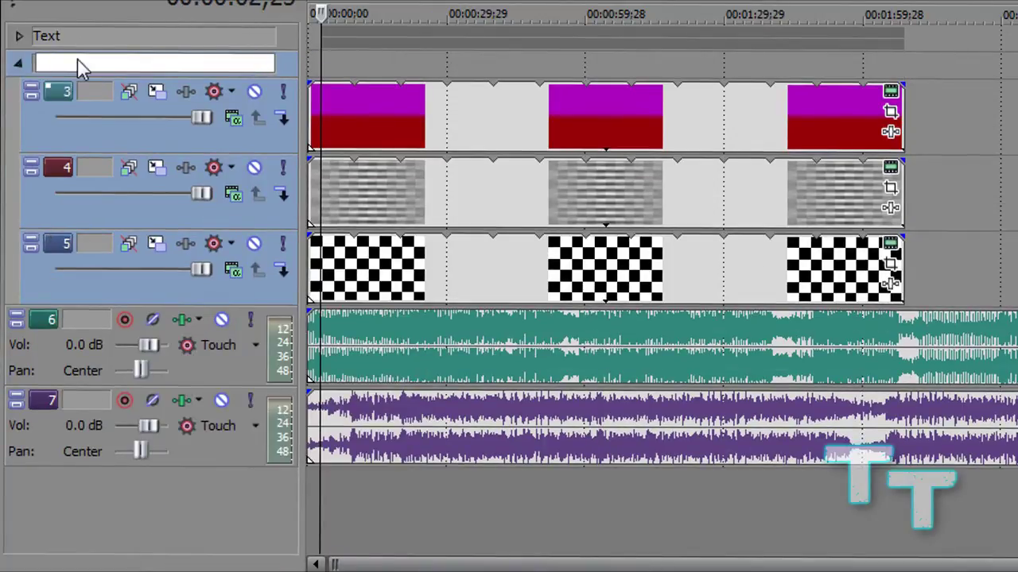
text(Video)
click(18, 64)
- Group audio tracks 6 and 7 into a track group named Audio
click(41, 133)
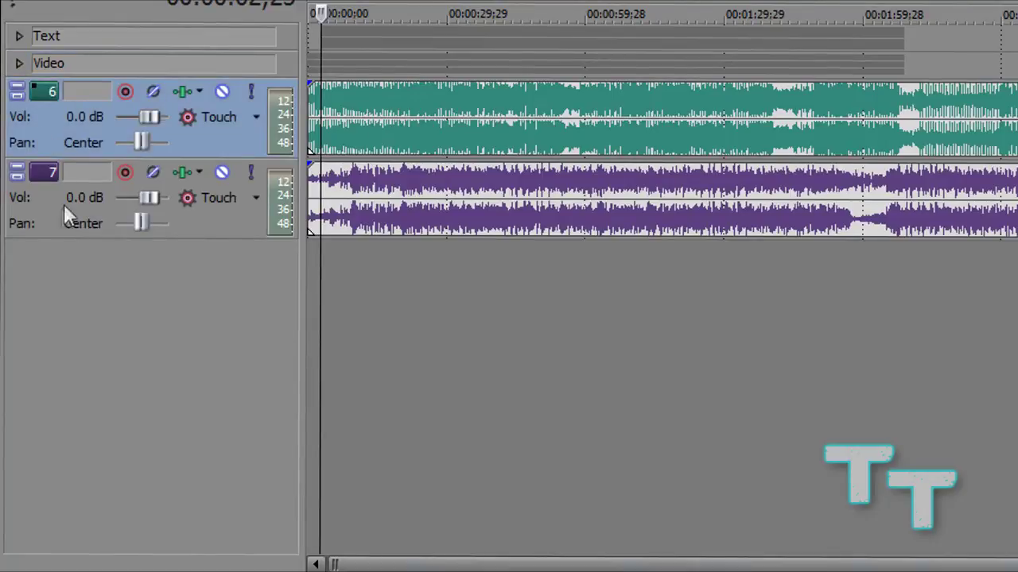
ctrl+click(62, 224)
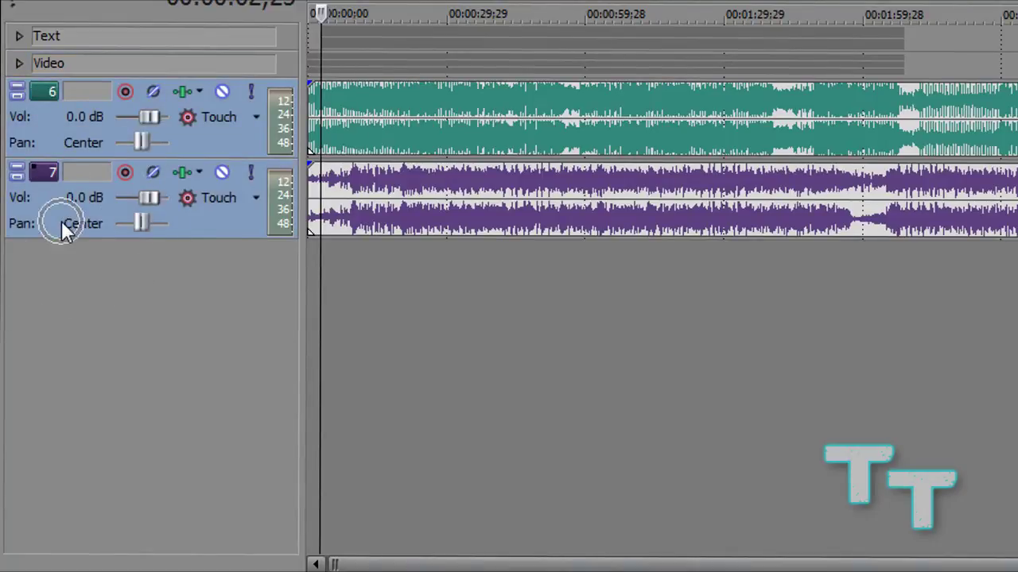
right_click(62, 224)
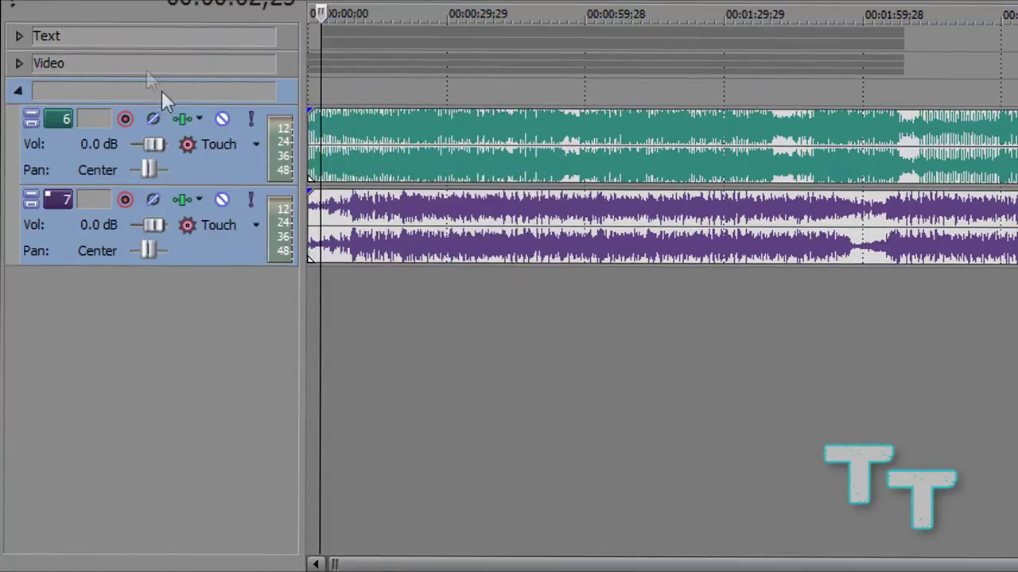
double_click(154, 96)
text(Audio)
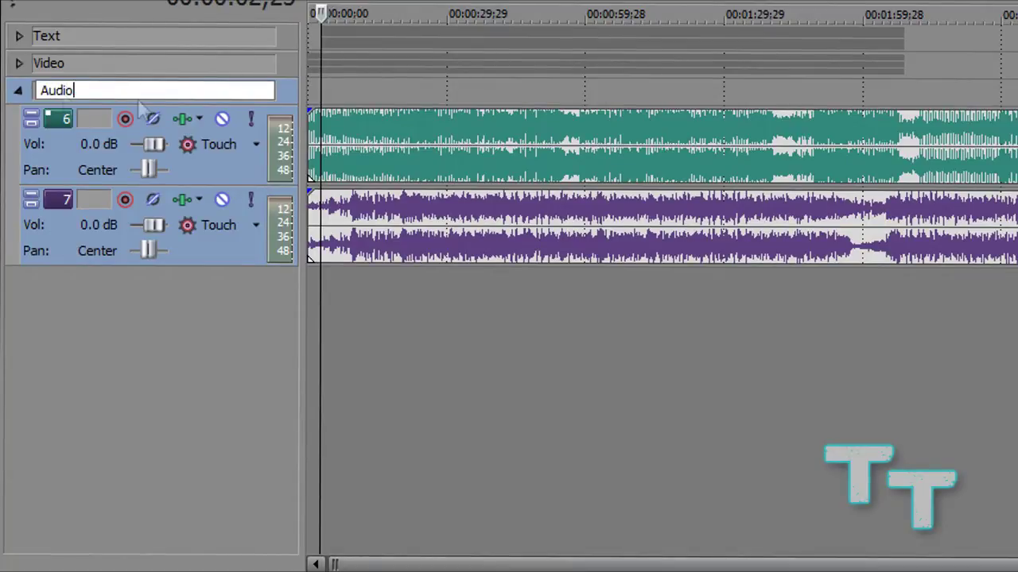
click(19, 91)
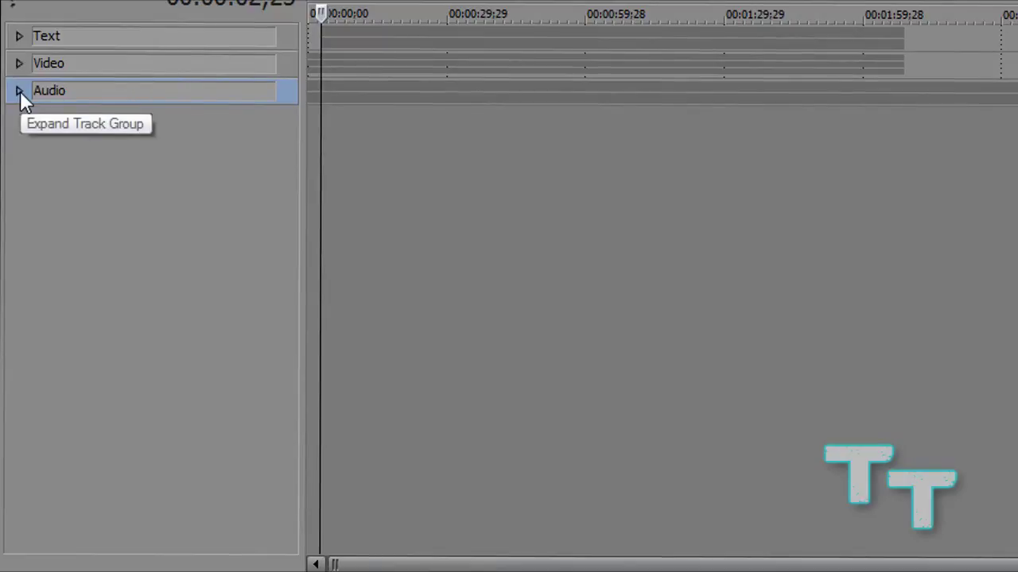
click(20, 90)
- Set both Audio group tracks' display colour to dark blue and collapse the group
right_click(244, 246)
mouse_move(373, 169)
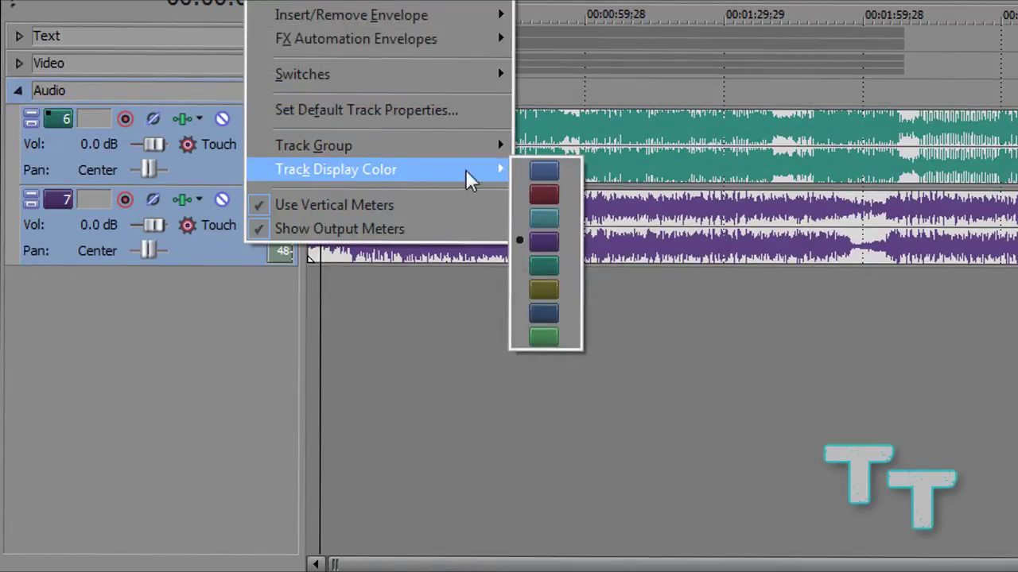
click(566, 312)
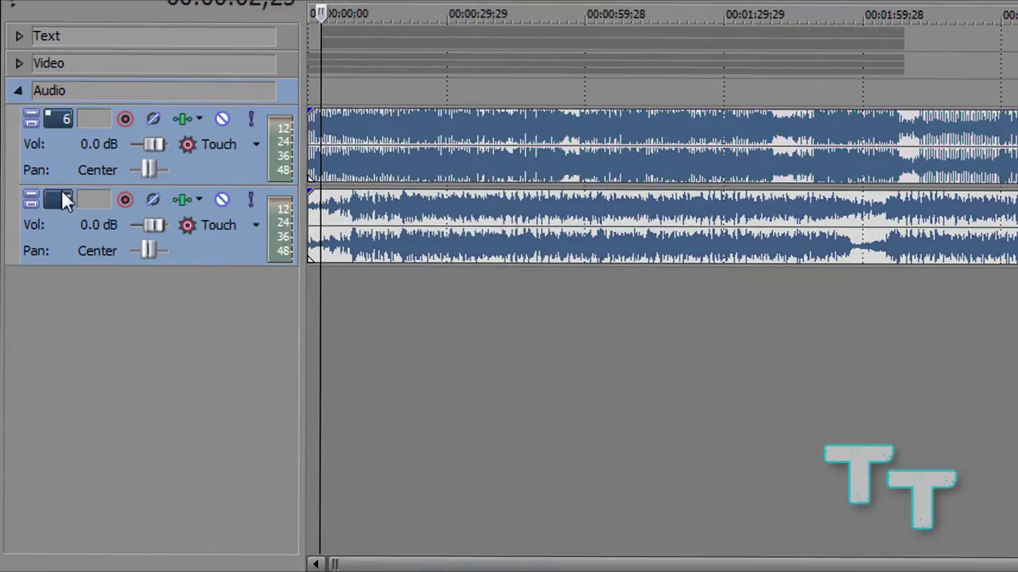
click(17, 91)
- Set the display colour of video tracks 3–5 in the Video group to teal
click(18, 63)
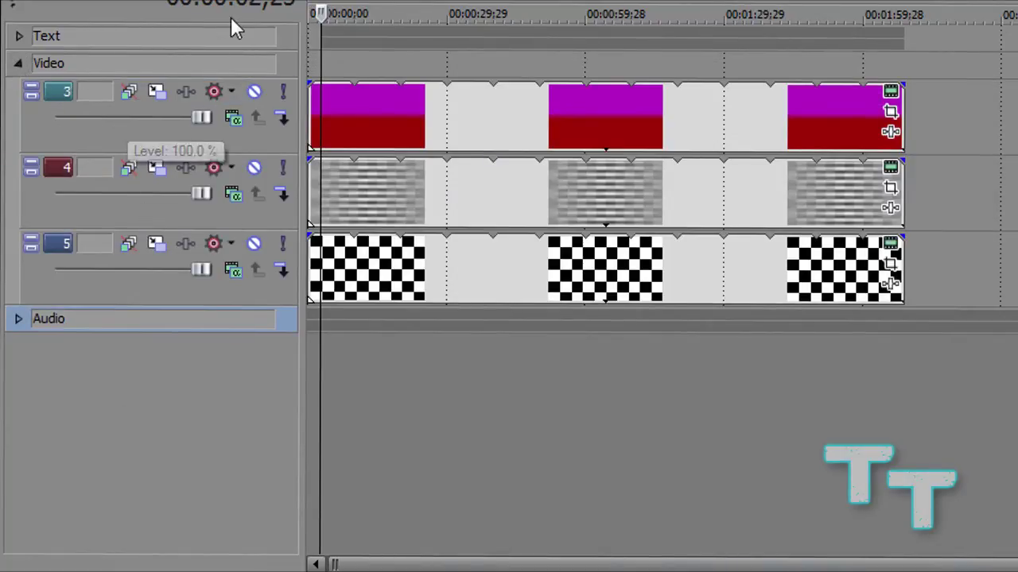
click(252, 134)
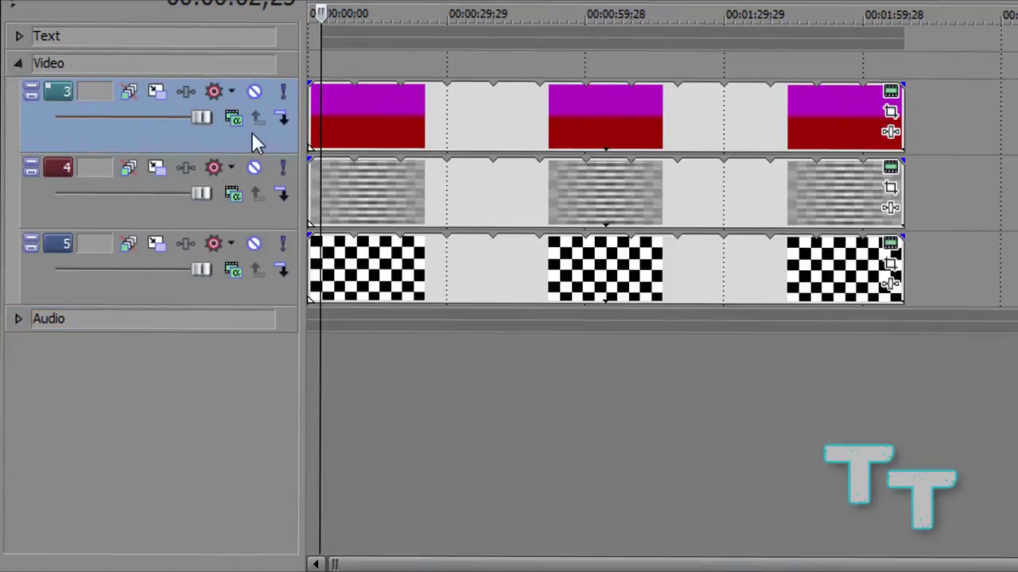
ctrl+click(219, 214)
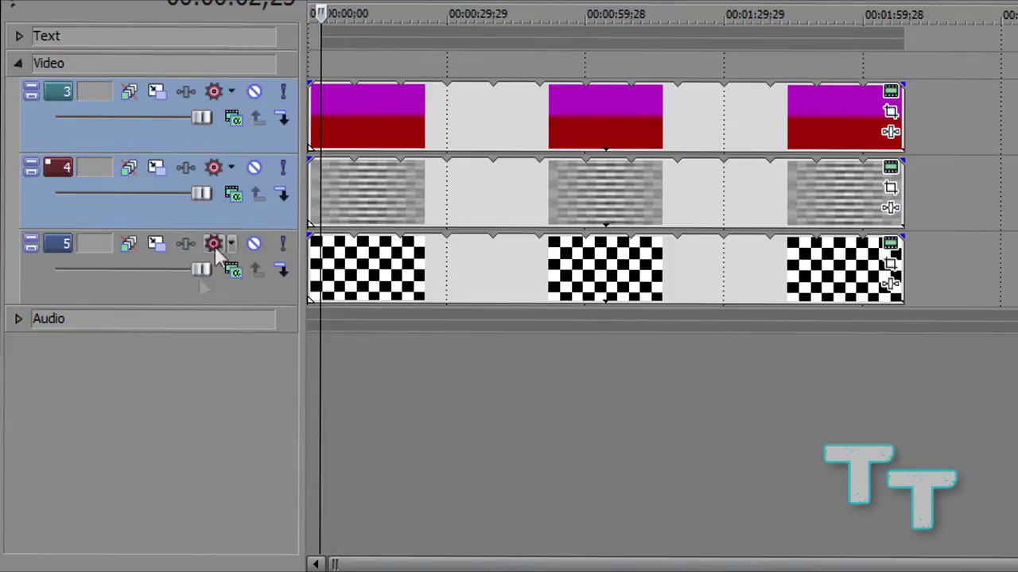
ctrl+click(199, 287)
right_click(218, 219)
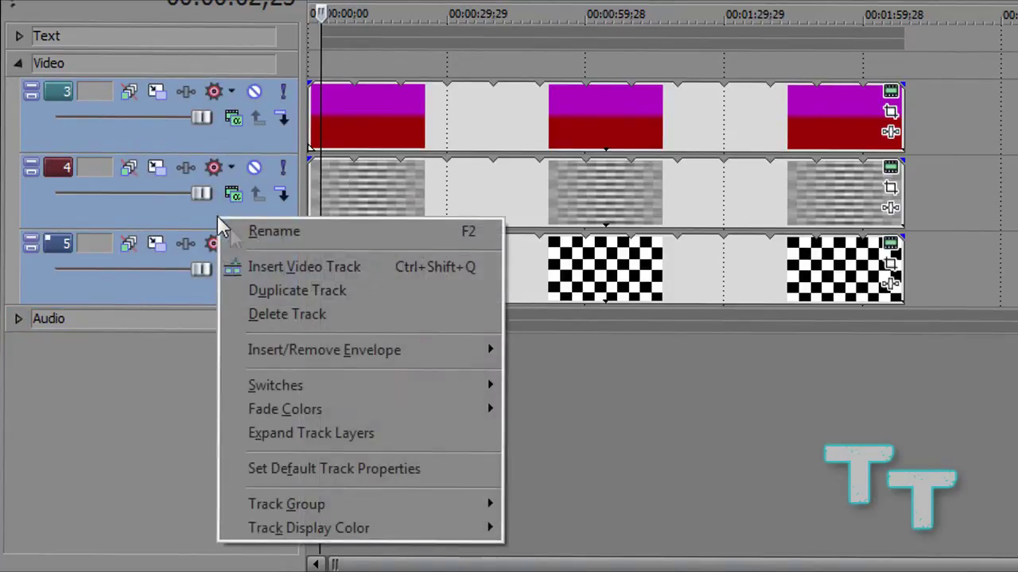
mouse_move(357, 504)
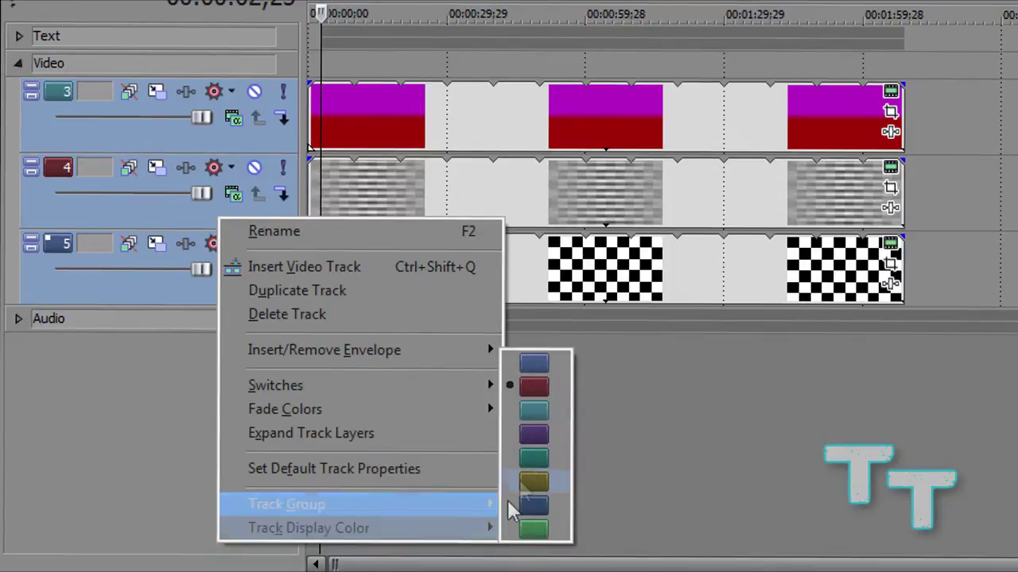
click(538, 415)
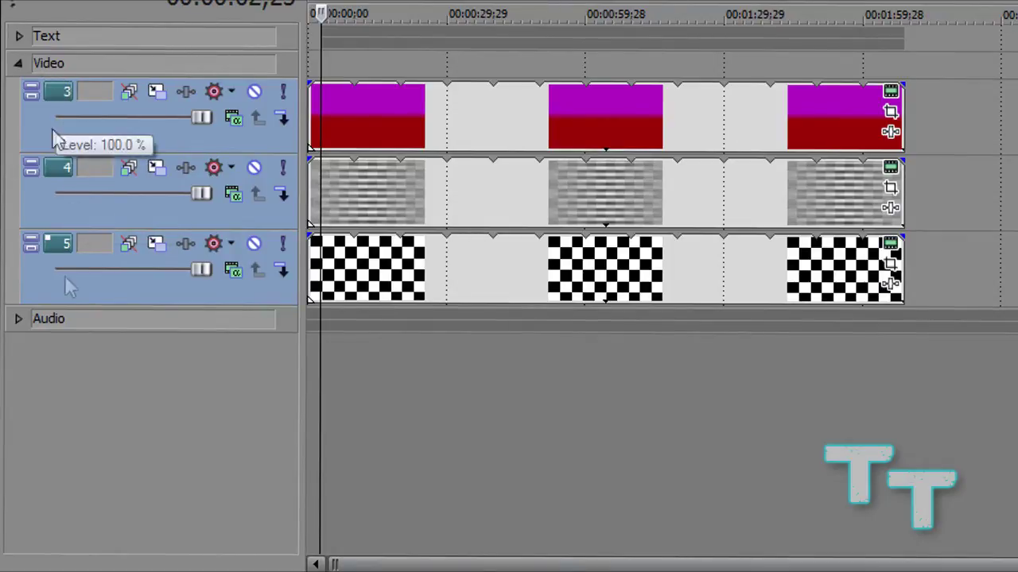
- Ungroup the Text (tracks 1–2), Video (tracks 3–5) and Audio (tracks 6–7) groups
click(18, 63)
click(19, 37)
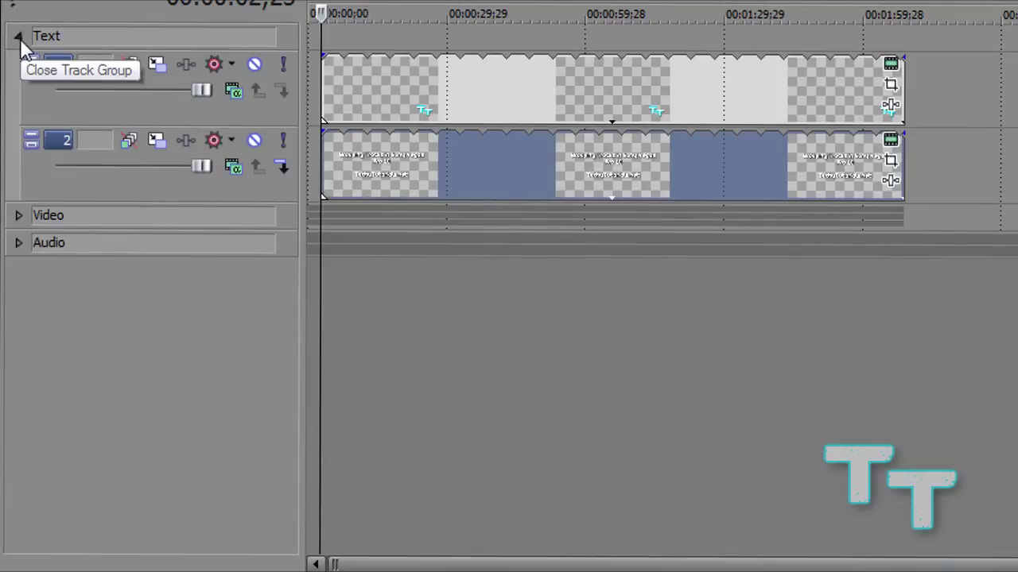
click(20, 38)
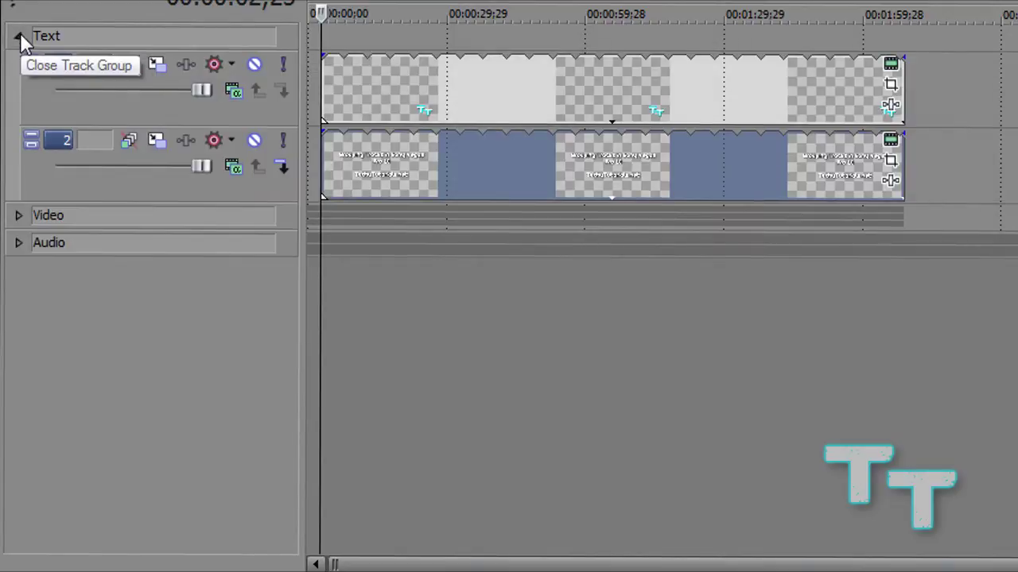
right_click(289, 41)
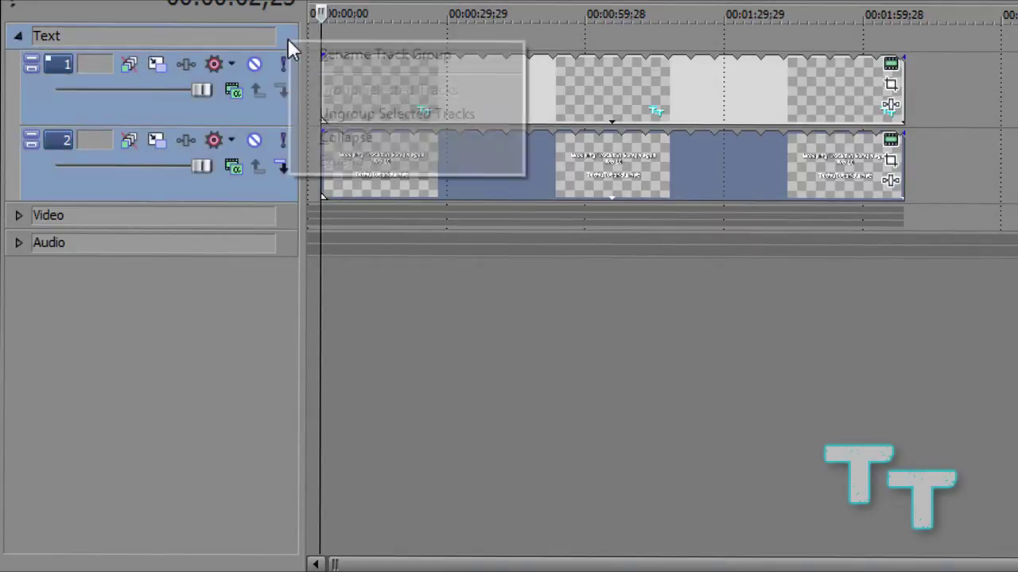
click(310, 123)
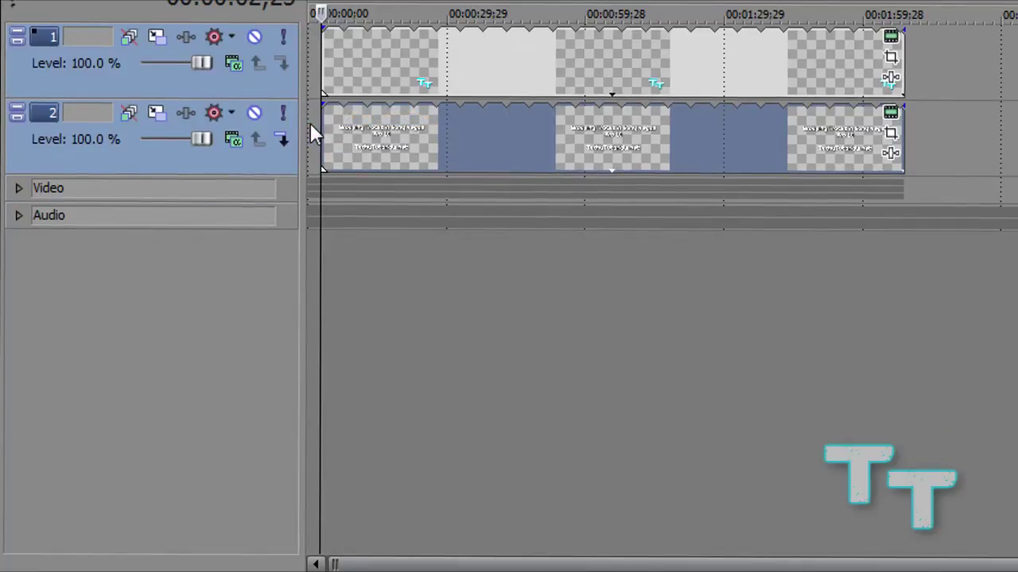
right_click(290, 181)
click(322, 252)
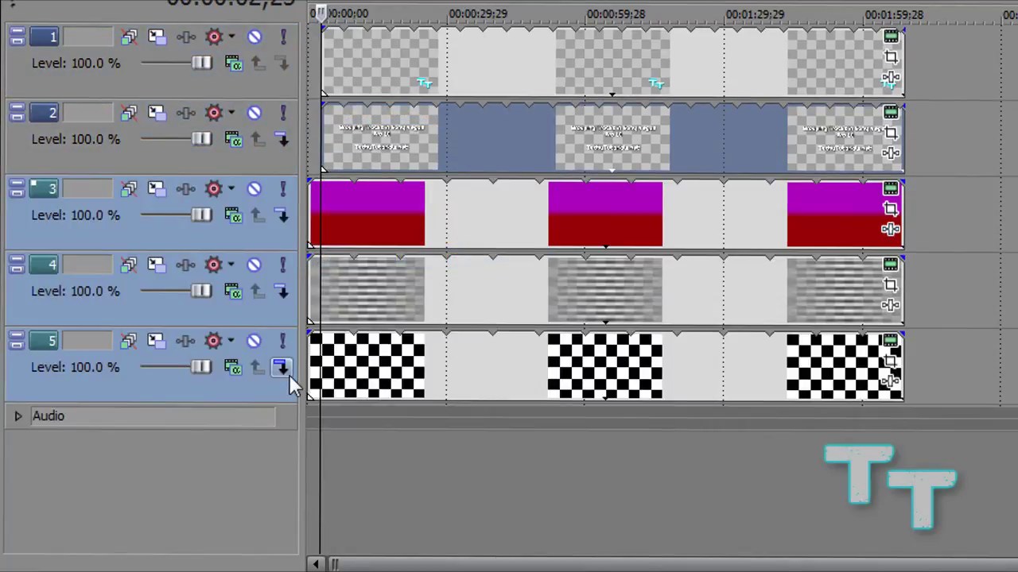
right_click(289, 420)
click(374, 486)
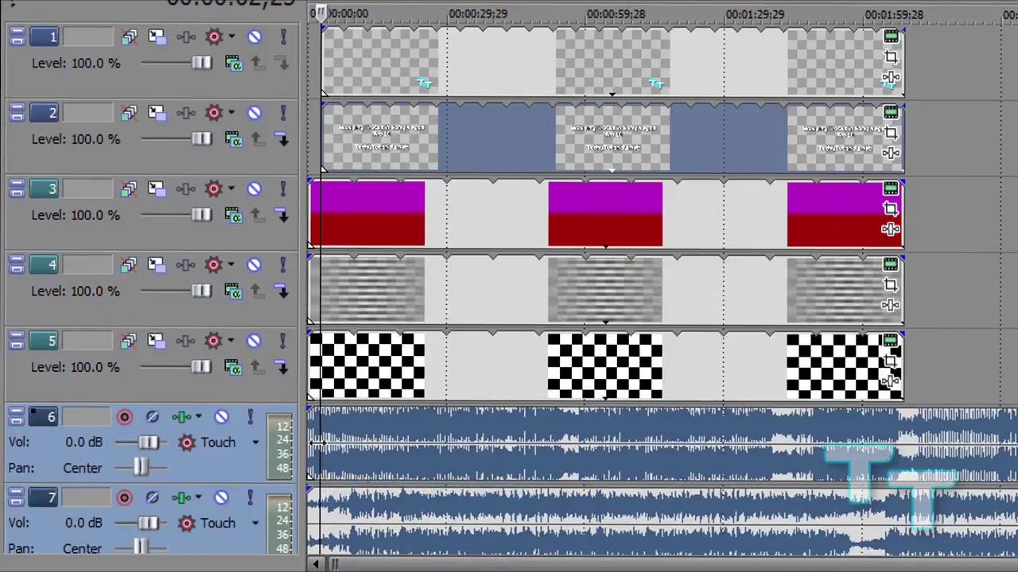